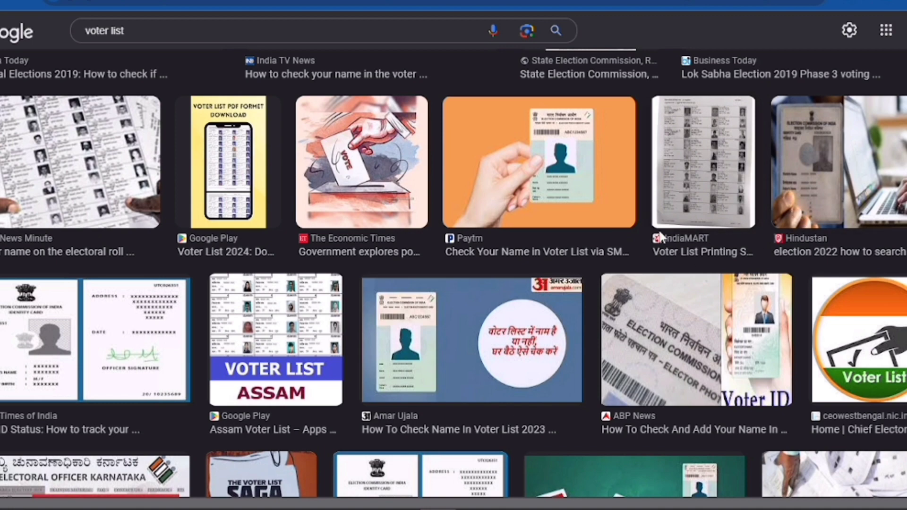
# - Scroll up and down through the voter list image results
pyautogui.scroll(3, 524, 187)
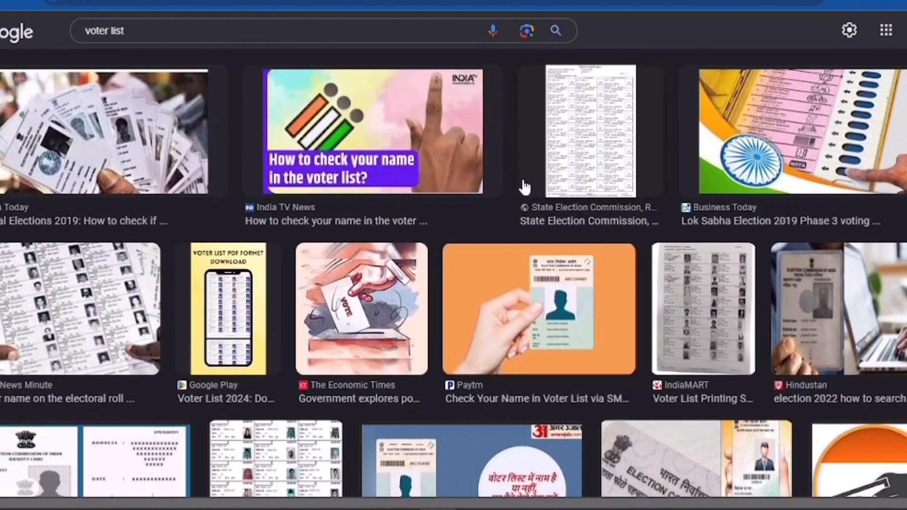
pyautogui.scroll(2, 524, 187)
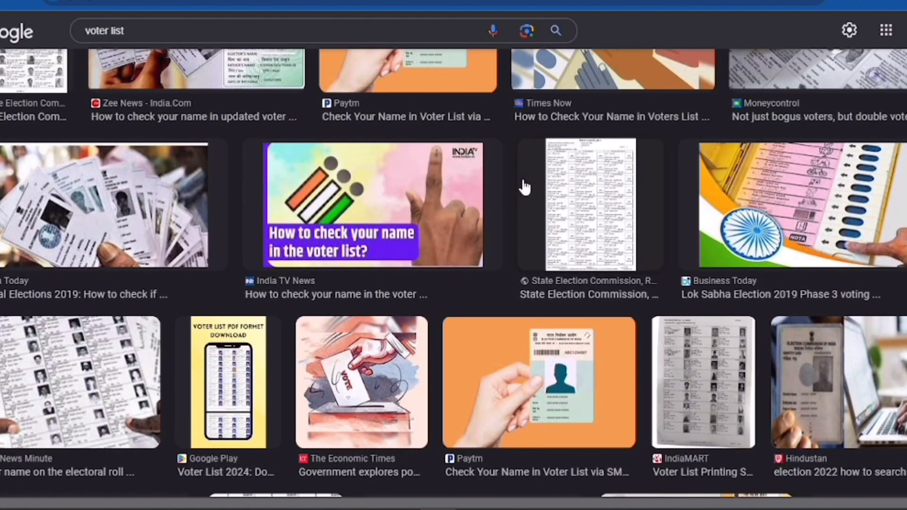
pyautogui.scroll(-3, 525, 186)
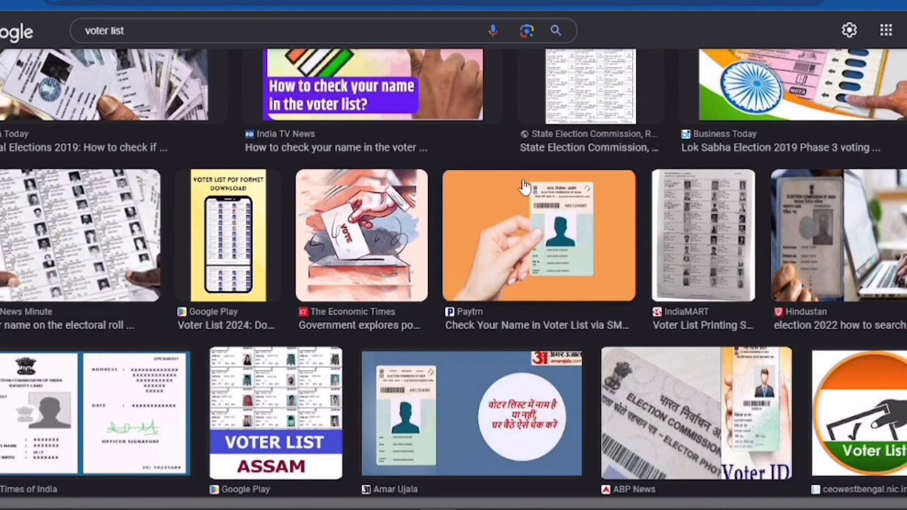
pyautogui.scroll(-2, 524, 187)
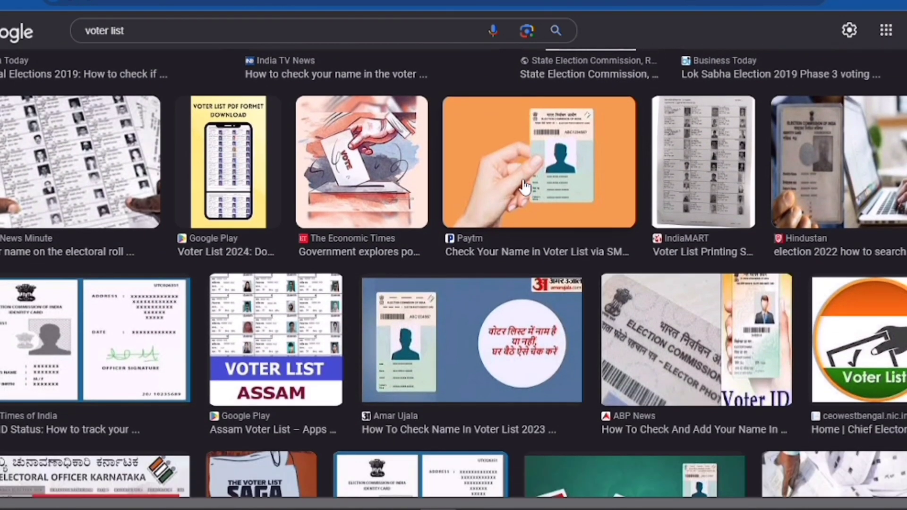
pyautogui.scroll(6, 525, 186)
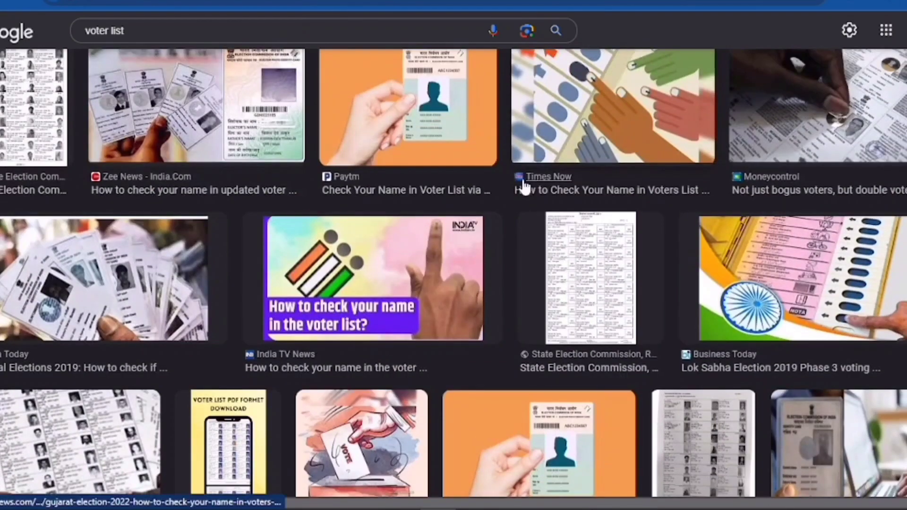
pyautogui.scroll(8, 523, 187)
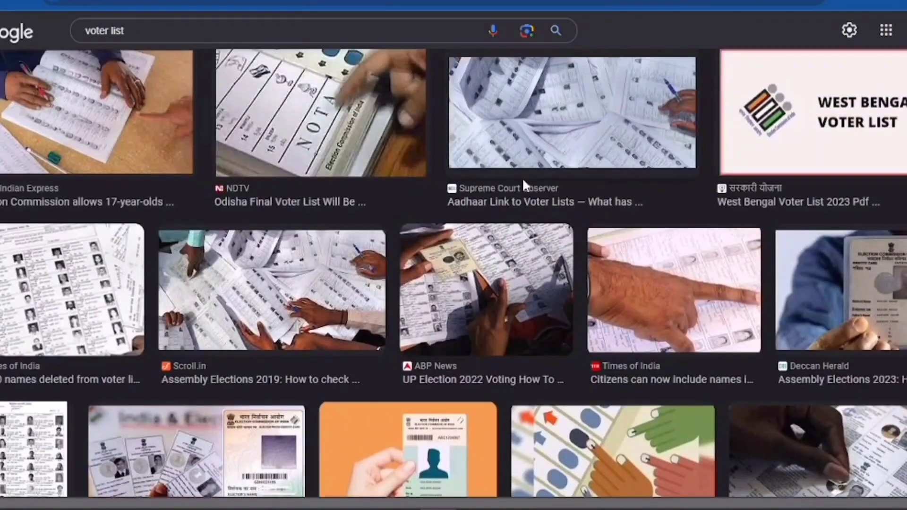
pyautogui.scroll(6, 522, 189)
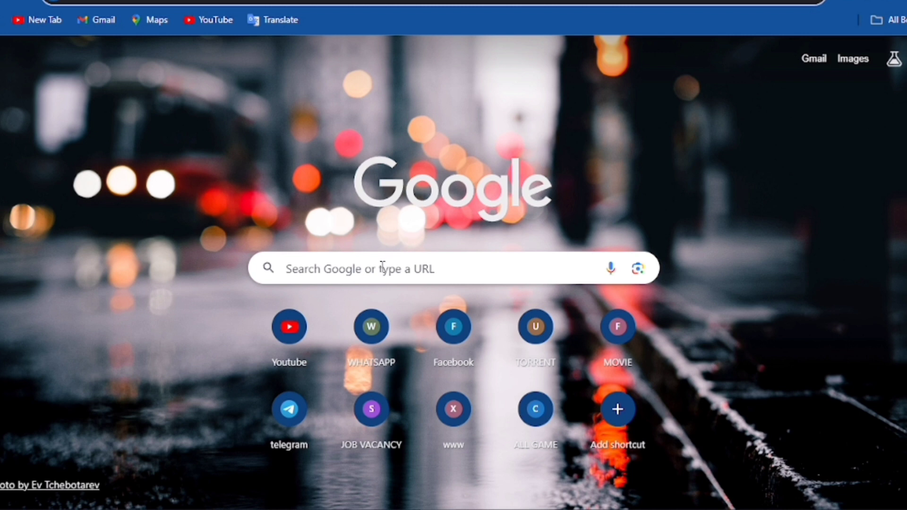
# - Search Google for 'ceo west bengal' and open the Chief Electoral Officer, West Bengal website
pyautogui.click(382, 266)
pyautogui.write('ceo west bengal')
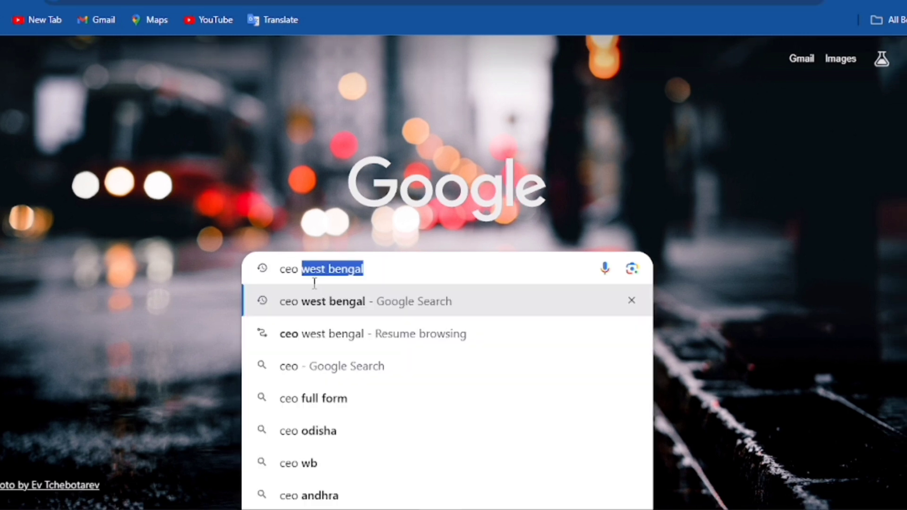
pyautogui.click(353, 307)
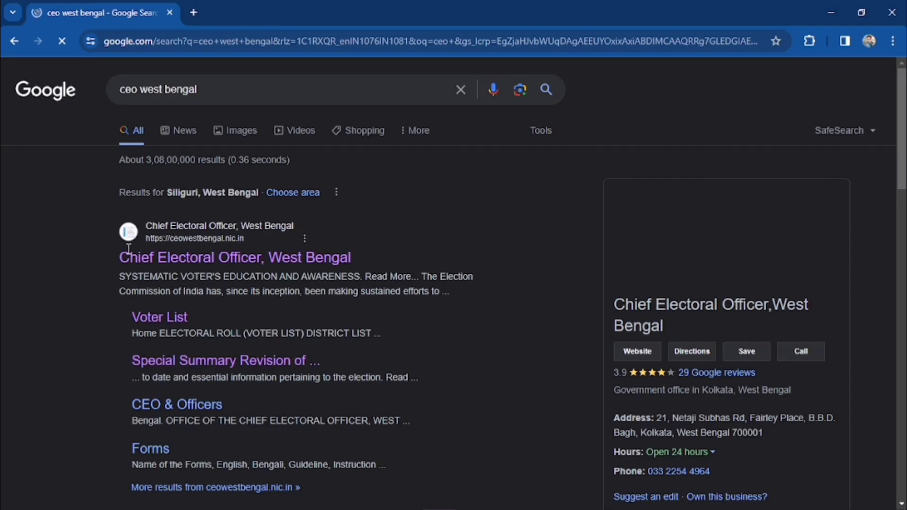
pyautogui.click(205, 263)
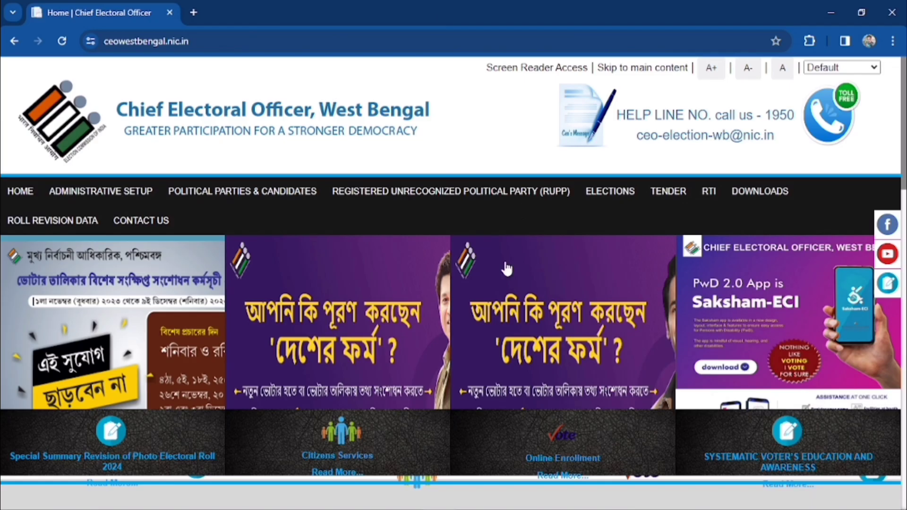
# - Scroll down the CEO West Bengal home page and follow the Voter List tile
pyautogui.moveTo(549, 377)
pyautogui.scroll(-1, 528, 319)
pyautogui.scroll(-6, 528, 324)
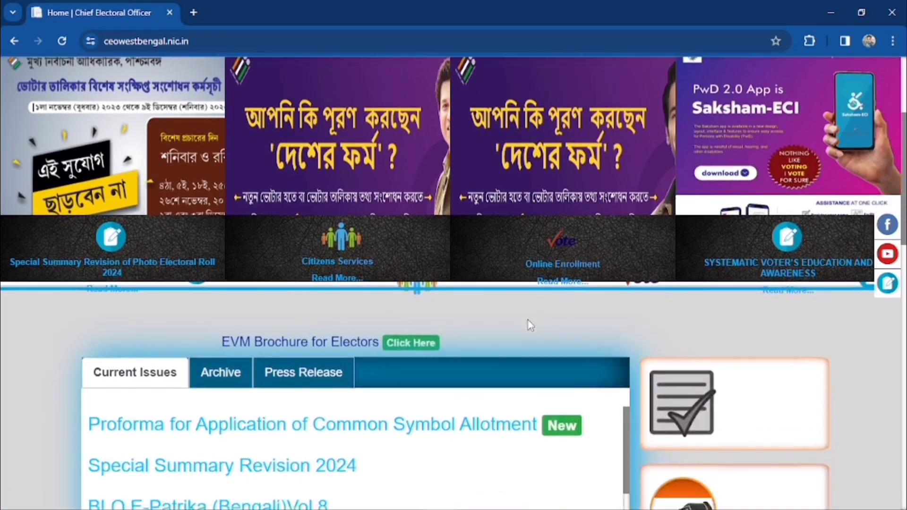
pyautogui.scroll(-2, 529, 325)
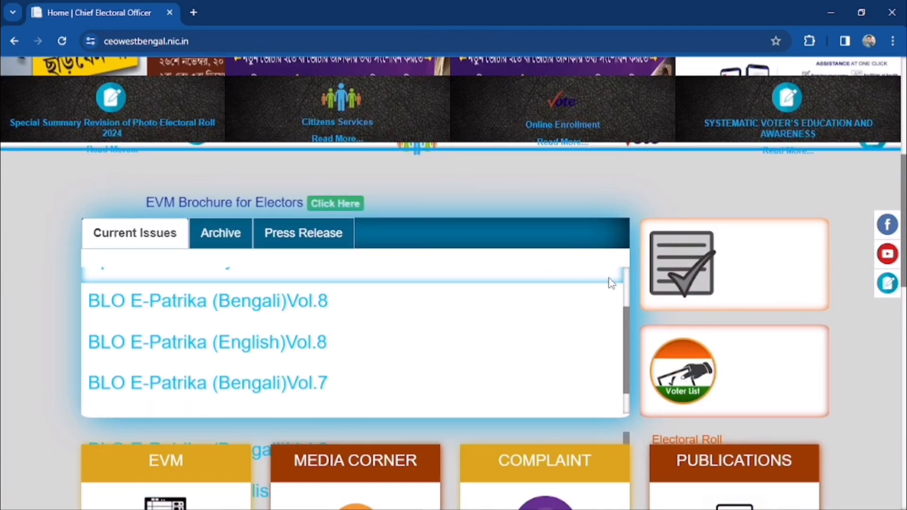
pyautogui.scroll(-3, 607, 429)
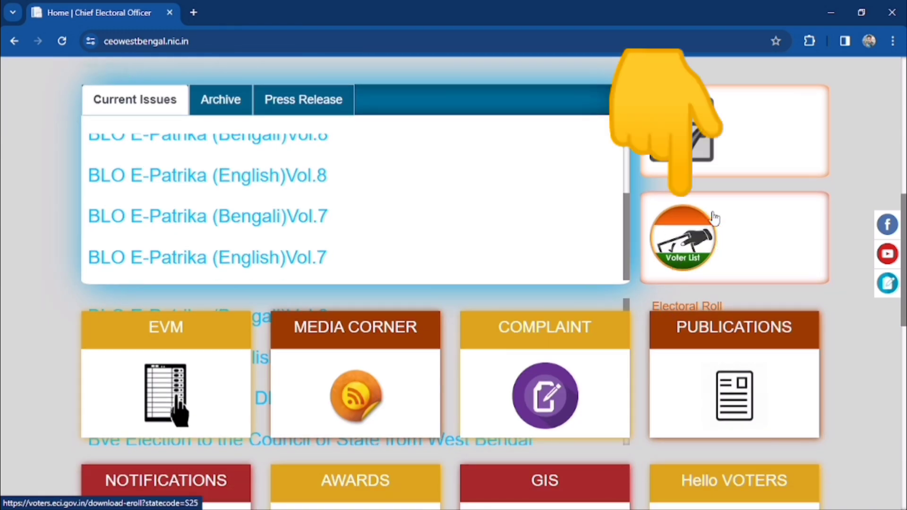
pyautogui.click(692, 248)
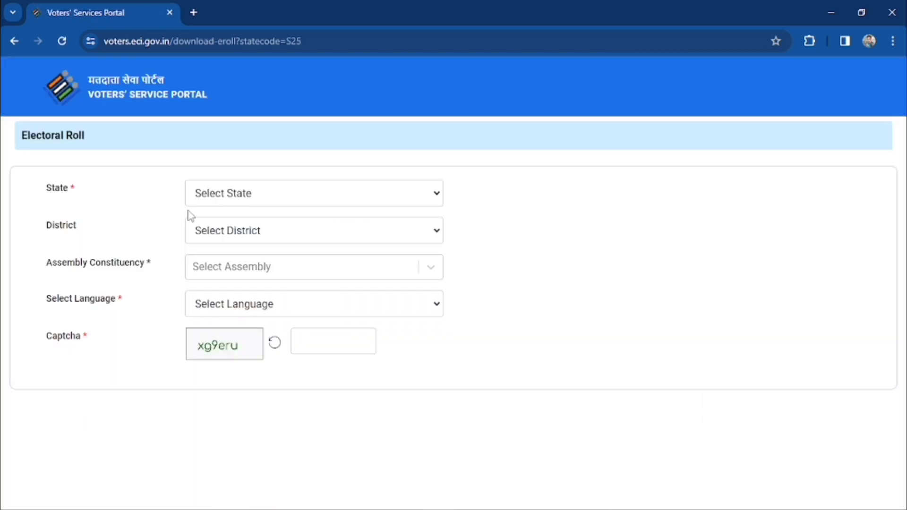
# - Choose West Bengal, NORTH 24 PARGANAS and 101 - Ashoknagar in the electoral roll form
pyautogui.click(280, 194)
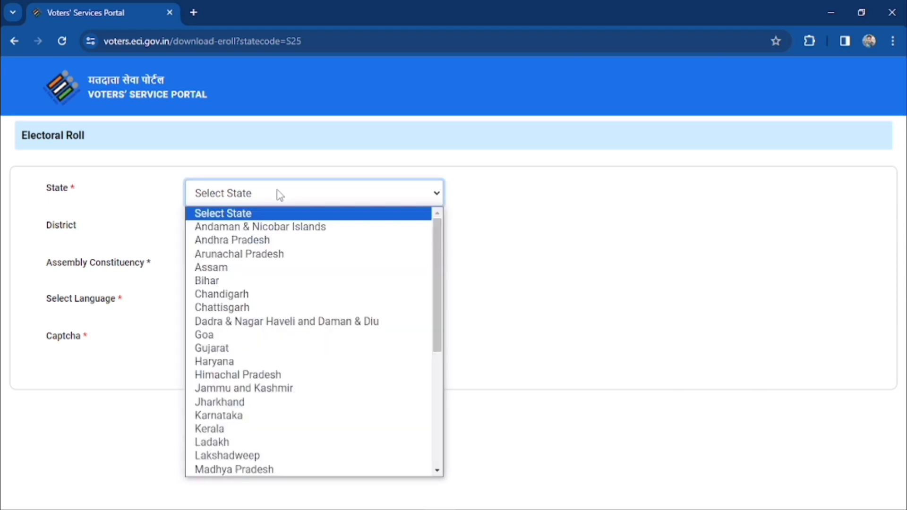
pyautogui.scroll(-5, 268, 293)
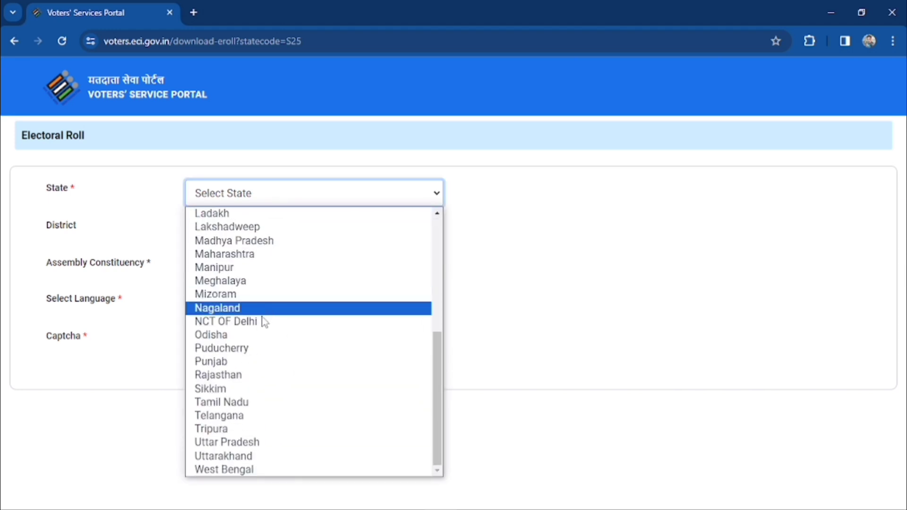
pyautogui.click(236, 469)
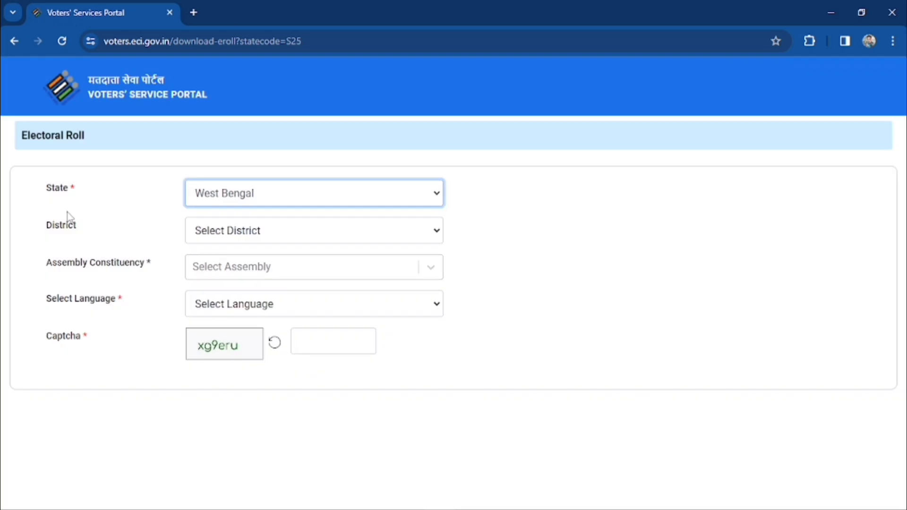
pyautogui.click(277, 229)
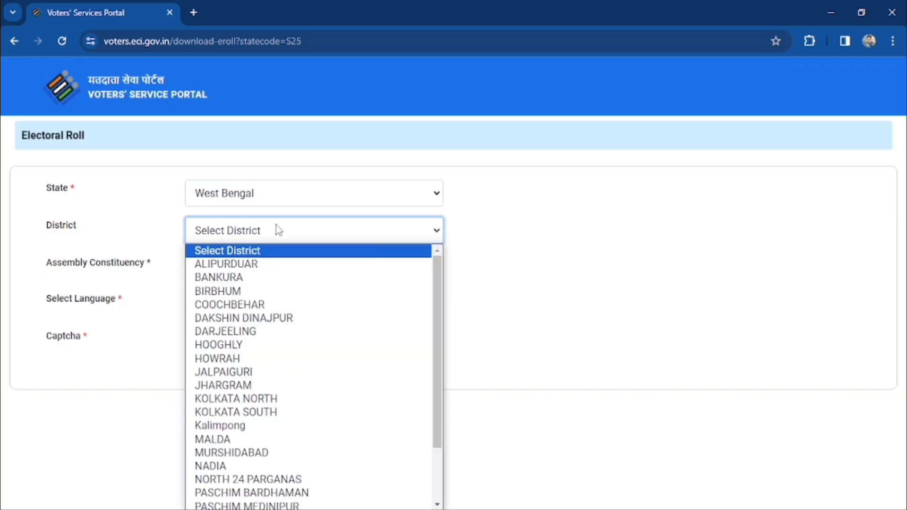
pyautogui.click(249, 479)
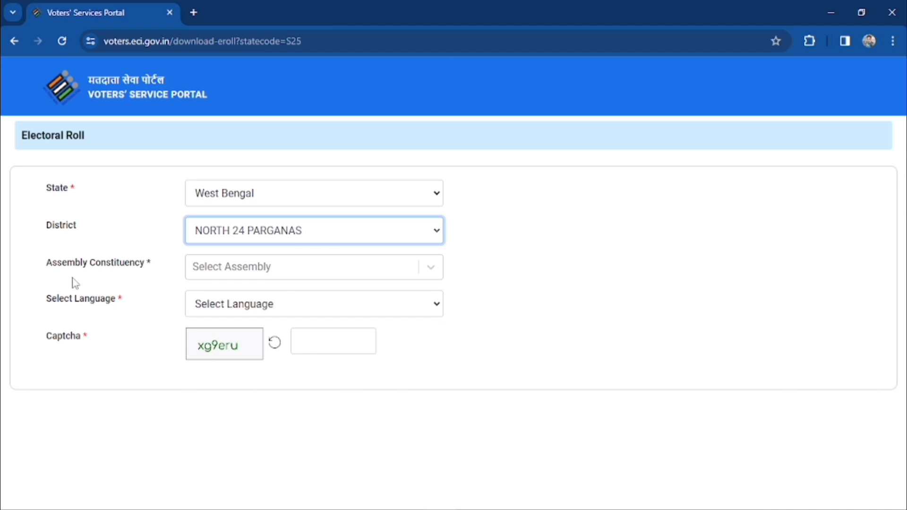
pyautogui.click(256, 269)
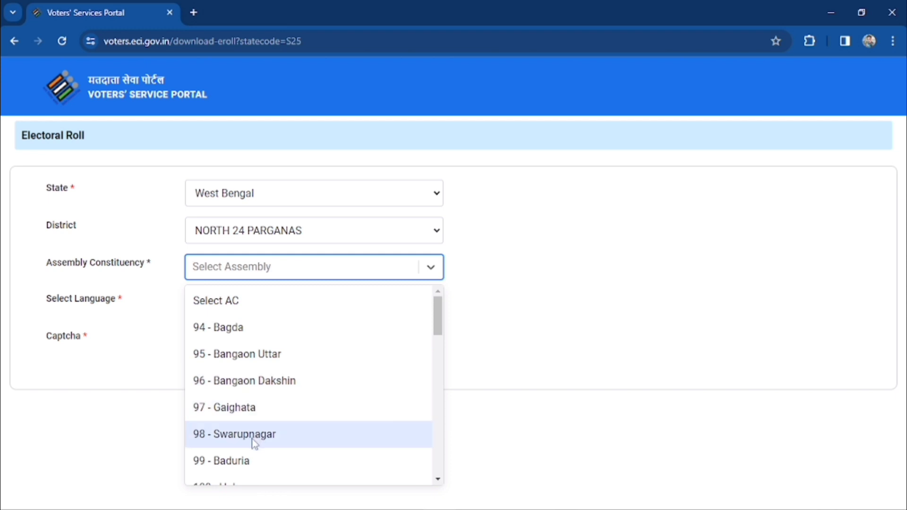
pyautogui.scroll(-3, 267, 425)
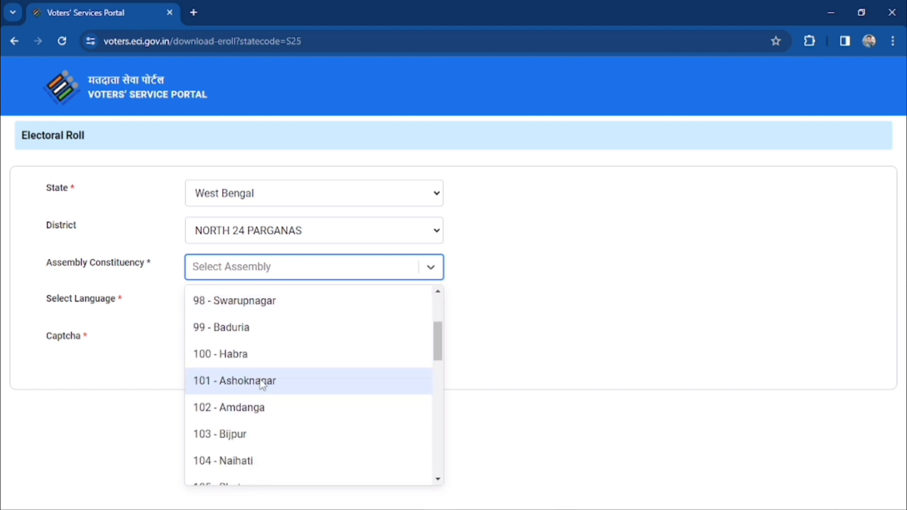
pyautogui.click(260, 381)
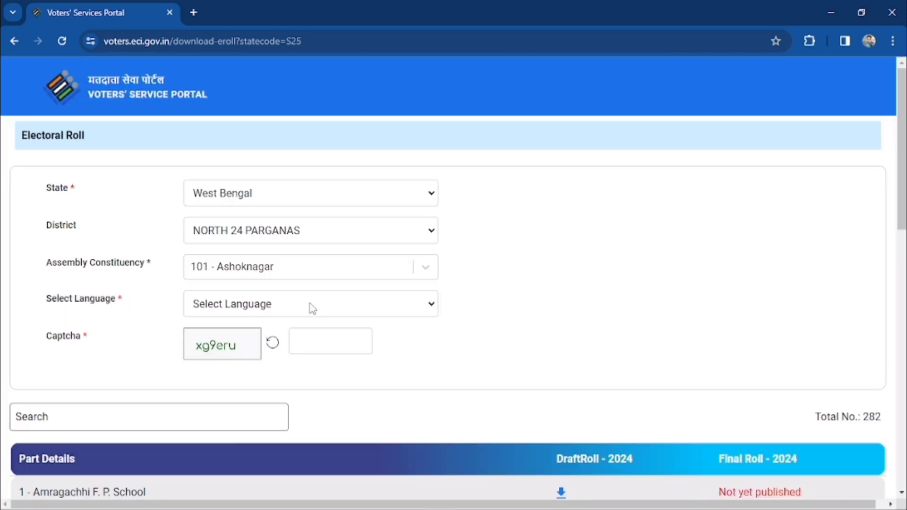
# - Set the roll language to ENG and enter the captcha answer
pyautogui.click(312, 308)
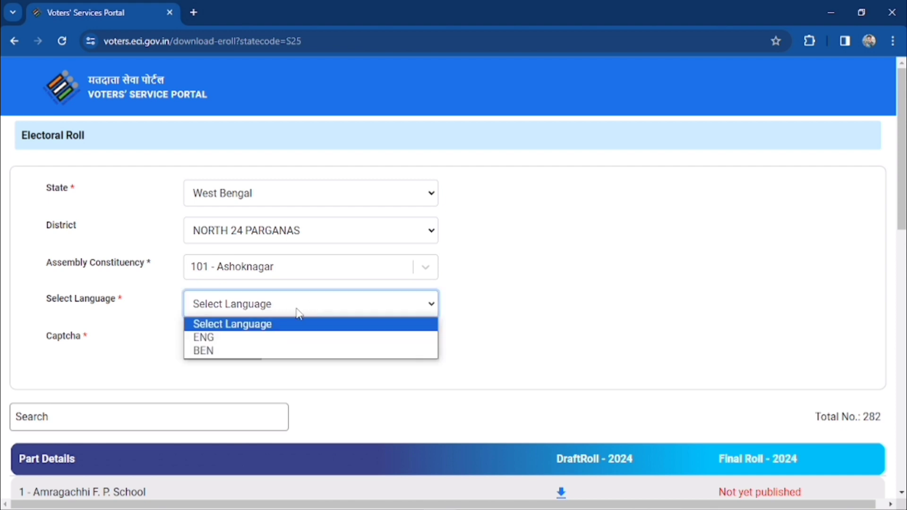
pyautogui.click(221, 342)
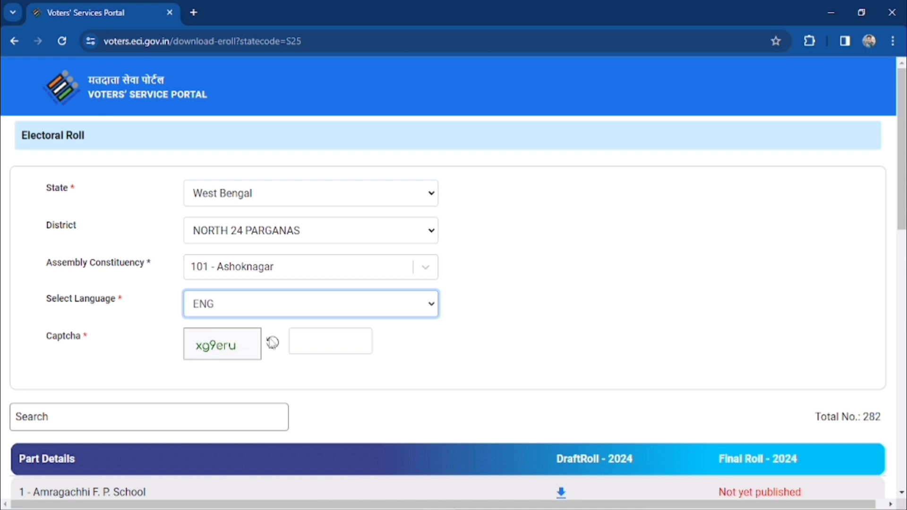
pyautogui.click(305, 341)
pyautogui.write('xg9eru')
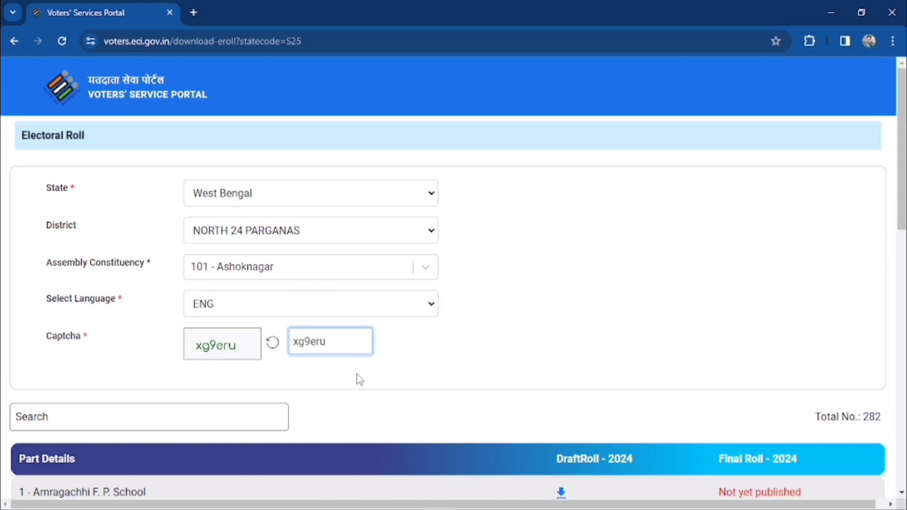
pyautogui.click(228, 374)
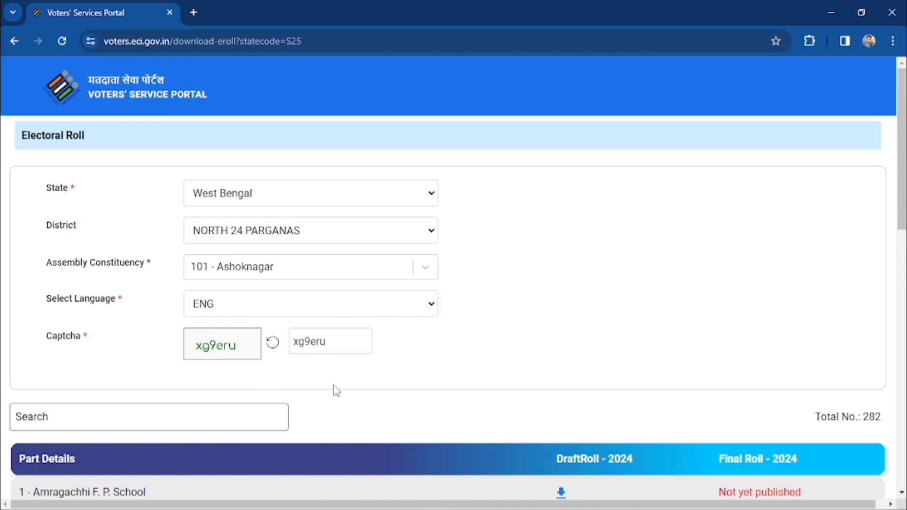
# - Scroll to the Part Details table and page forward five times through the polling parts
pyautogui.scroll(-5, 335, 391)
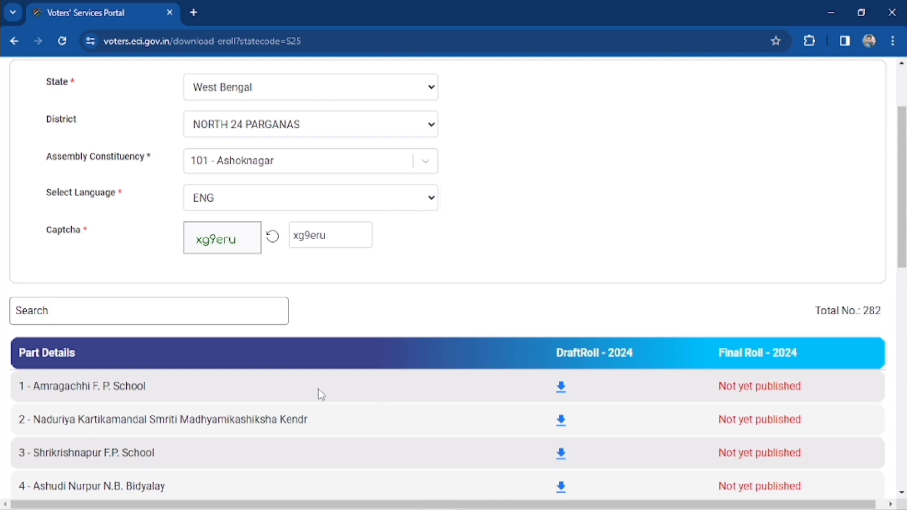
pyautogui.scroll(-10, 318, 390)
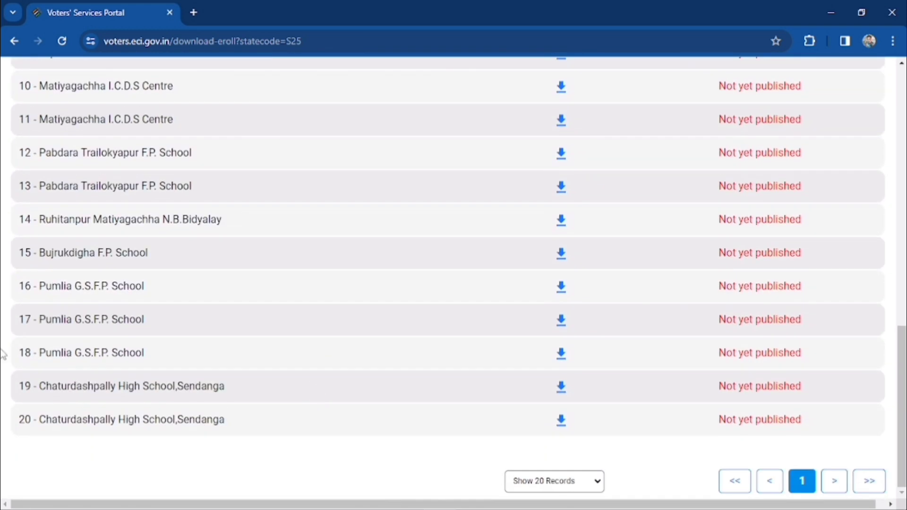
pyautogui.click(837, 491)
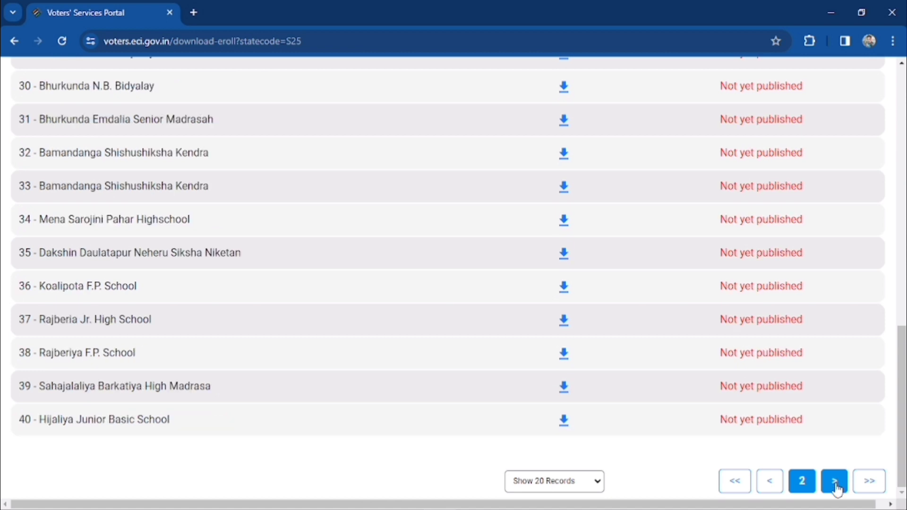
pyautogui.click(837, 490)
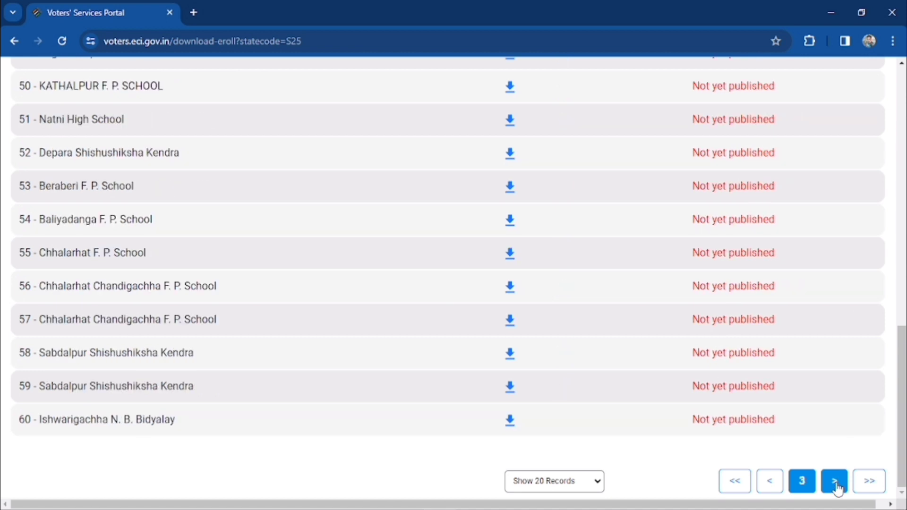
pyautogui.click(837, 490)
pyautogui.click(837, 490)
pyautogui.click(837, 490)
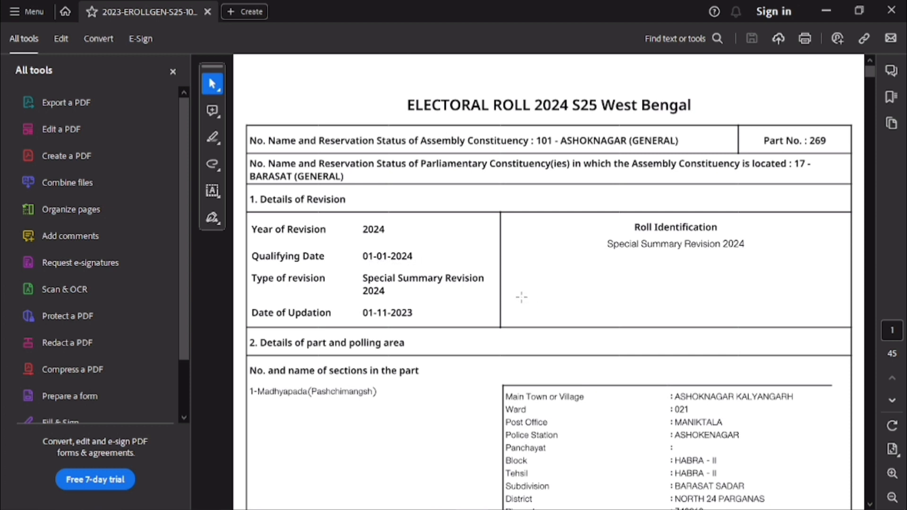
# - Page through the Ashoknagar roll PDF down to page 21, then close Acrobat
pyautogui.scroll(-15, 521, 296)
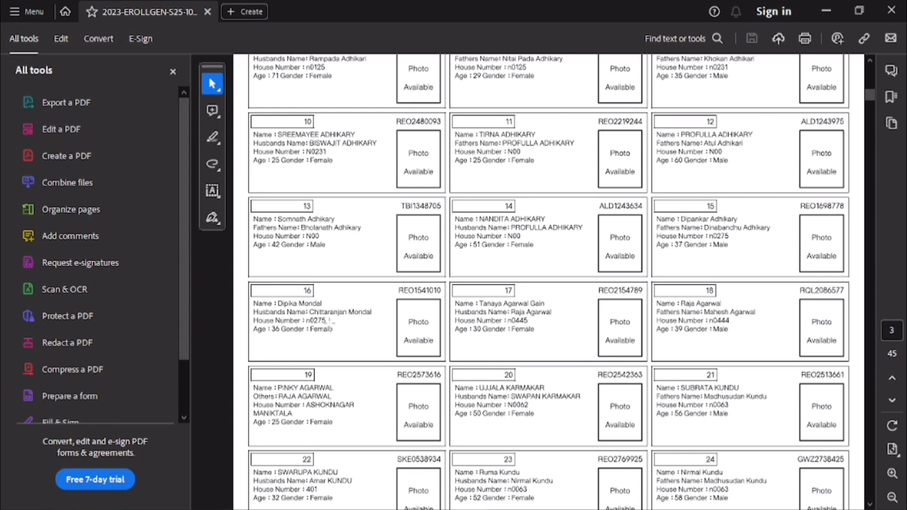
pyautogui.scroll(-5, 391, 405)
pyautogui.moveTo(869, 101); pyautogui.dragTo(868, 129)
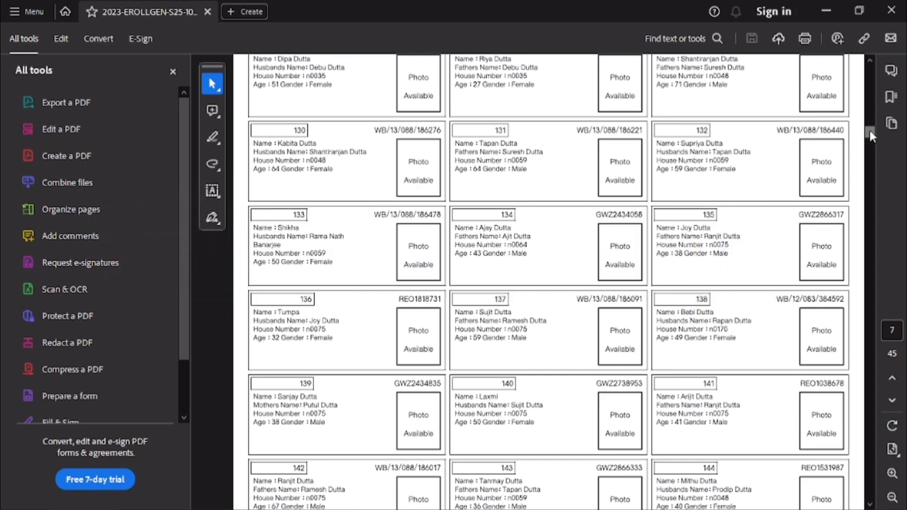
pyautogui.moveTo(869, 130); pyautogui.dragTo(870, 263)
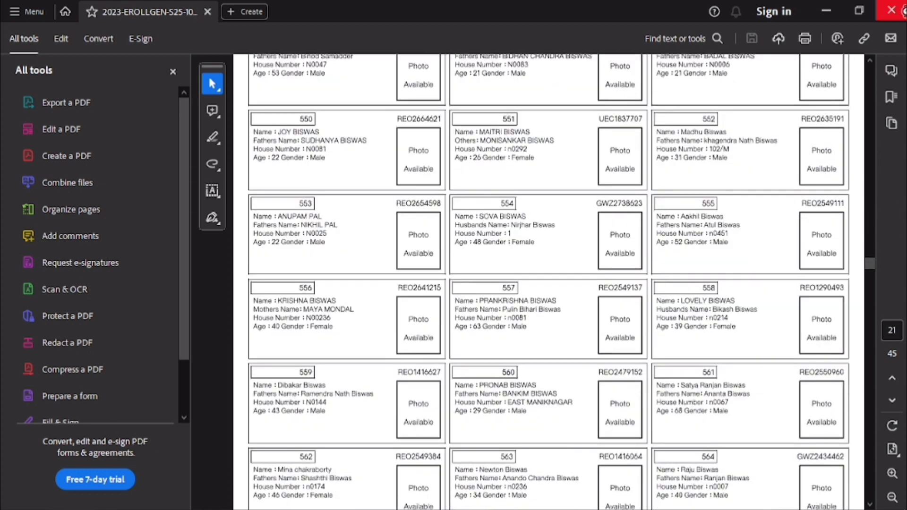
pyautogui.click(903, 13)
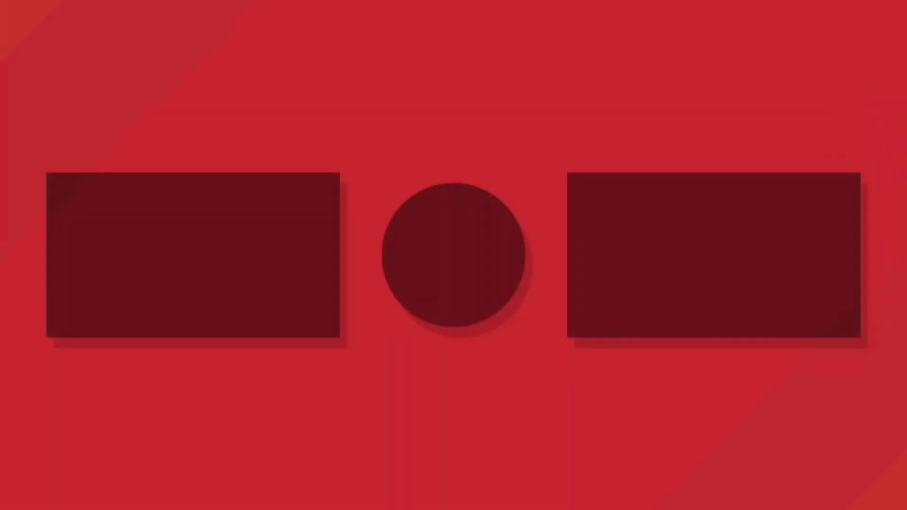